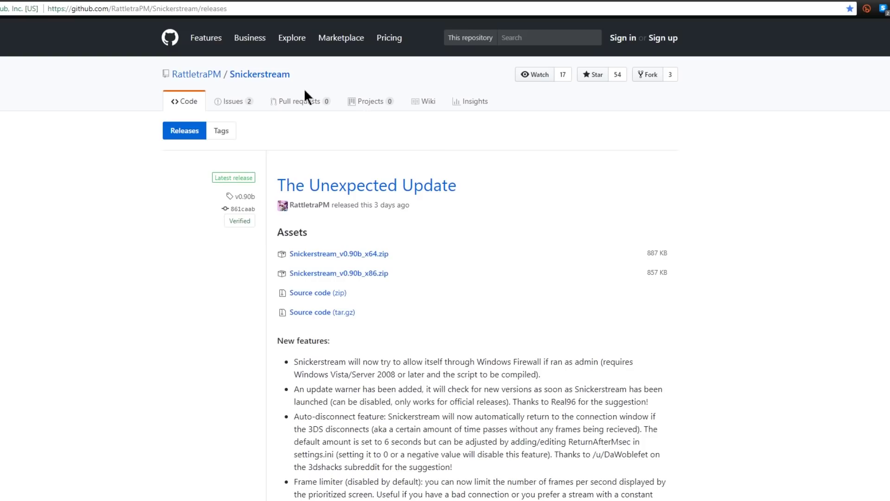
Read the release details and the New features notes of Snickerstream v0.90b, from the firewall entry to the frame limiter entry
double_click(260, 75)
left_click(494, 176)
left_click_drag(410, 204, 373, 205)
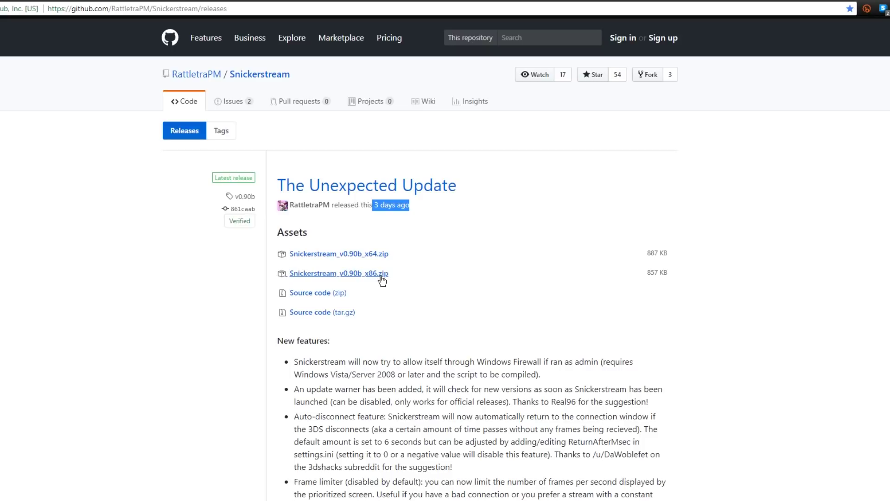
left_click_drag(328, 341, 269, 345)
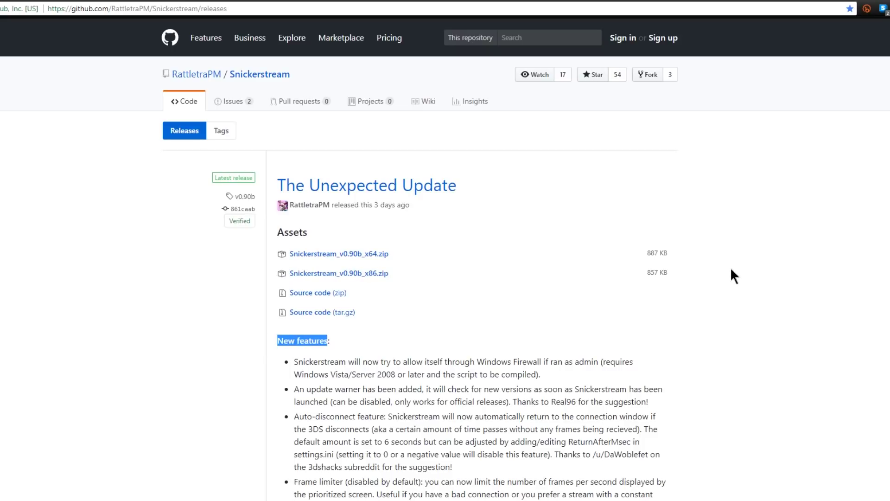
scroll(730, 267, "down", 2)
left_click_drag(294, 256, 599, 257)
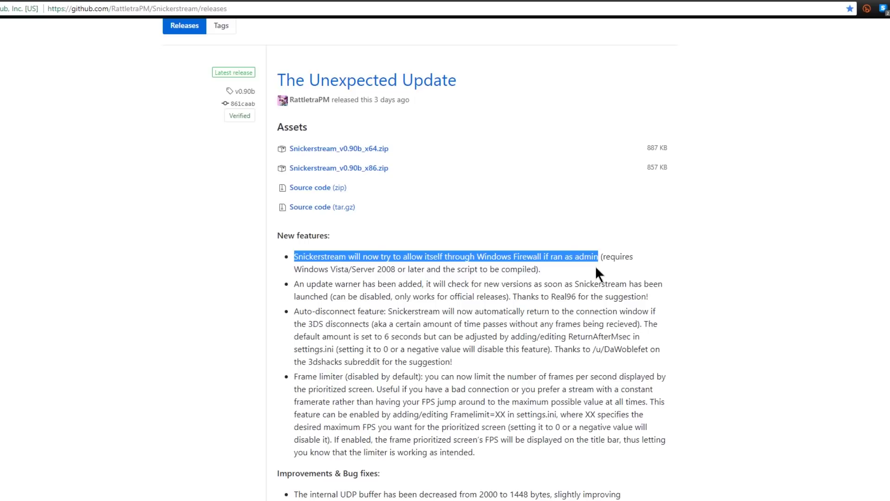
left_click_drag(295, 284, 664, 285)
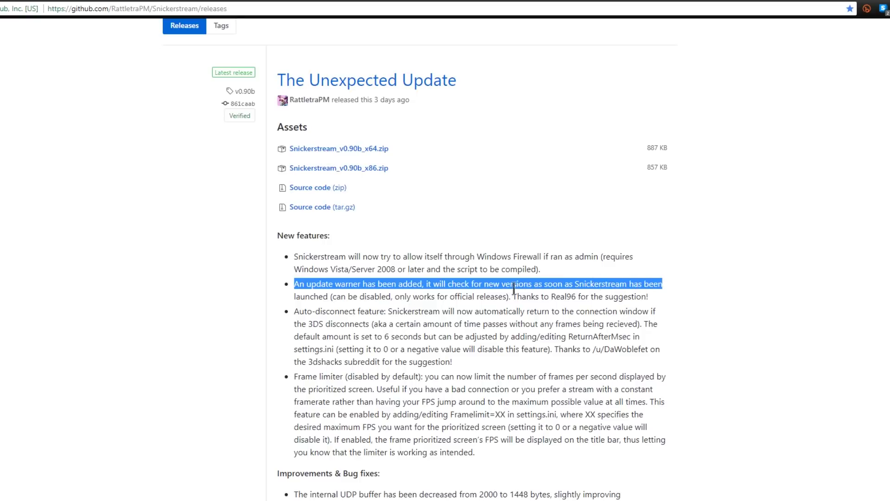
left_click_drag(293, 311, 653, 310)
left_click_drag(295, 324, 422, 337)
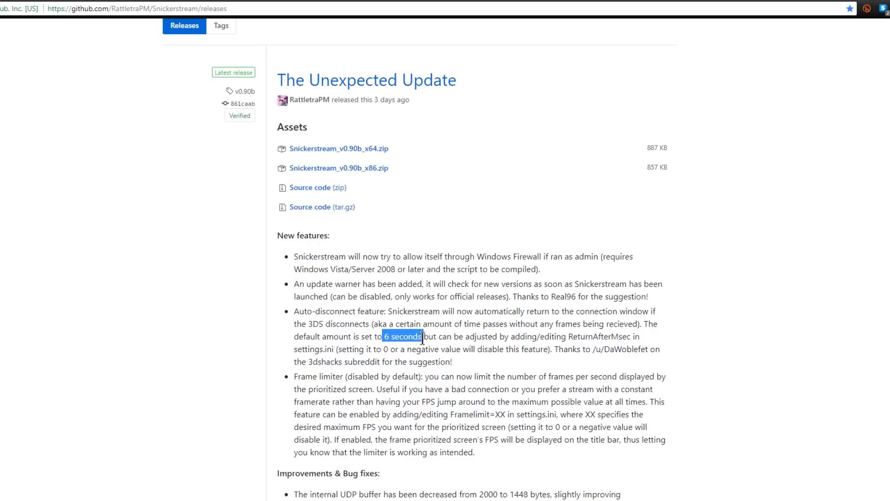
left_click_drag(423, 337, 424, 338)
left_click_drag(294, 376, 424, 376)
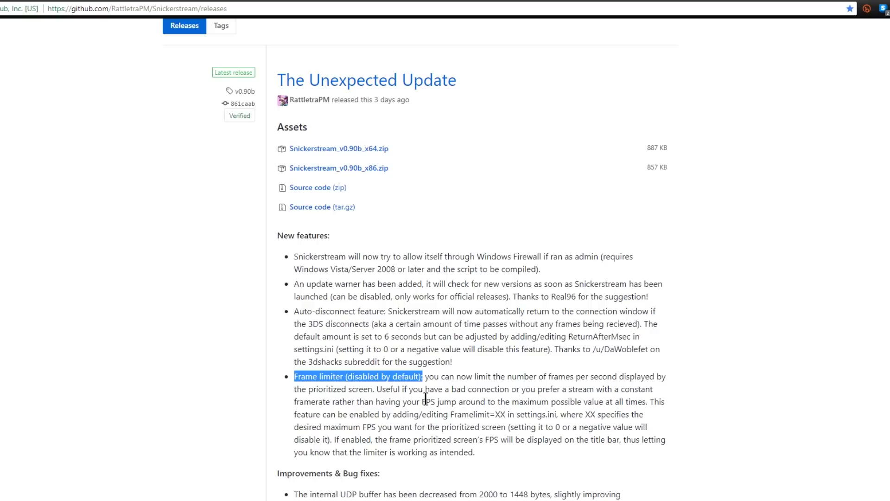
Read the Improvements & Bug fixes notes of the release, especially the entry about what screenshots capture
scroll(426, 399, "down", 3)
left_click_drag(278, 316, 386, 316)
left_click(411, 315)
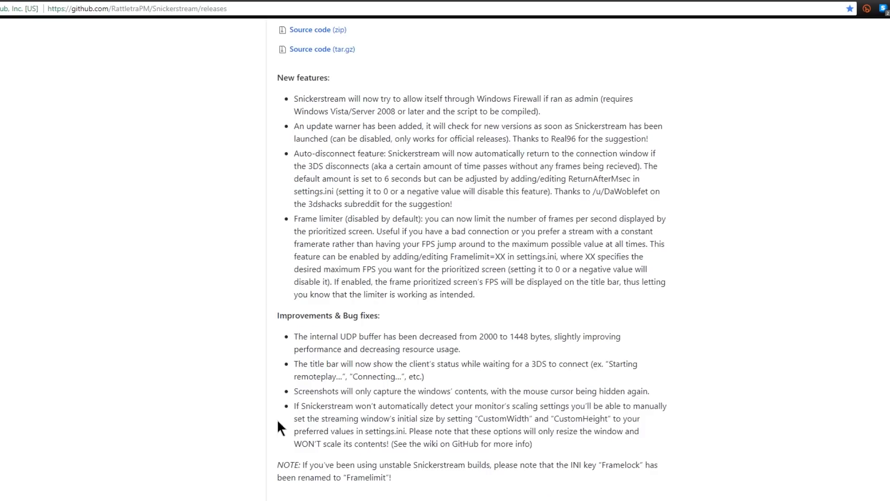
left_click_drag(293, 391, 354, 392)
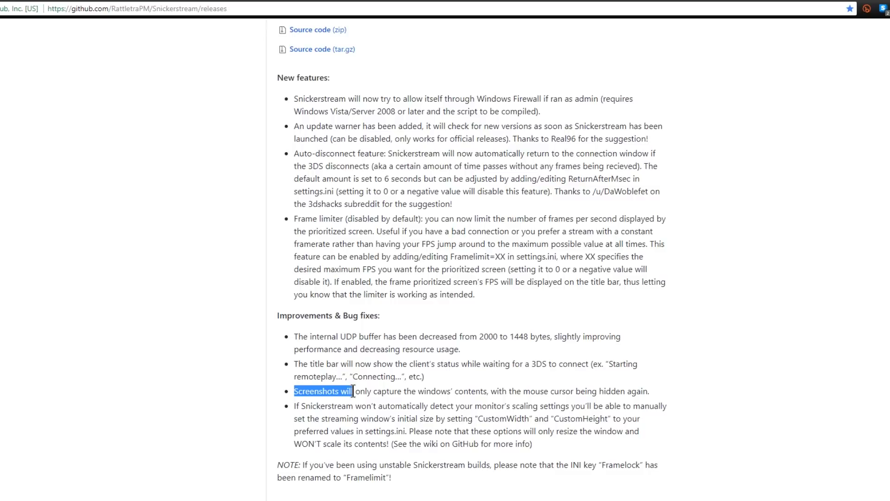
left_click(295, 392)
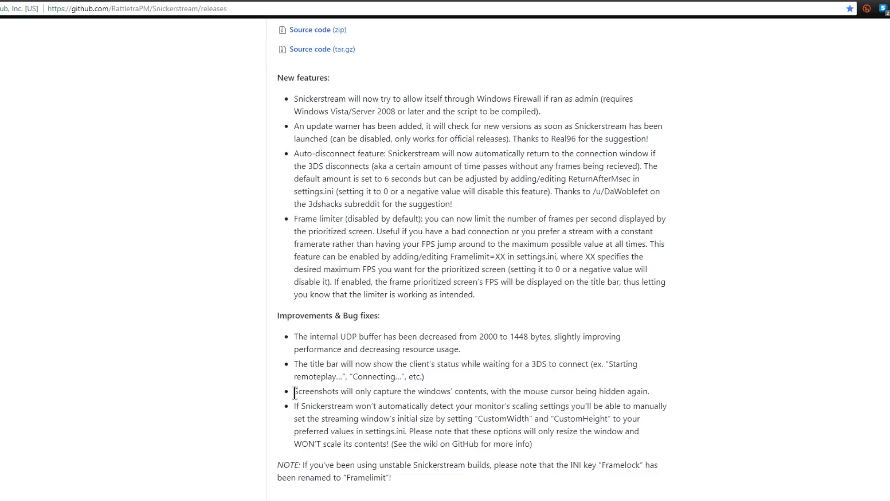
left_click_drag(295, 392, 488, 392)
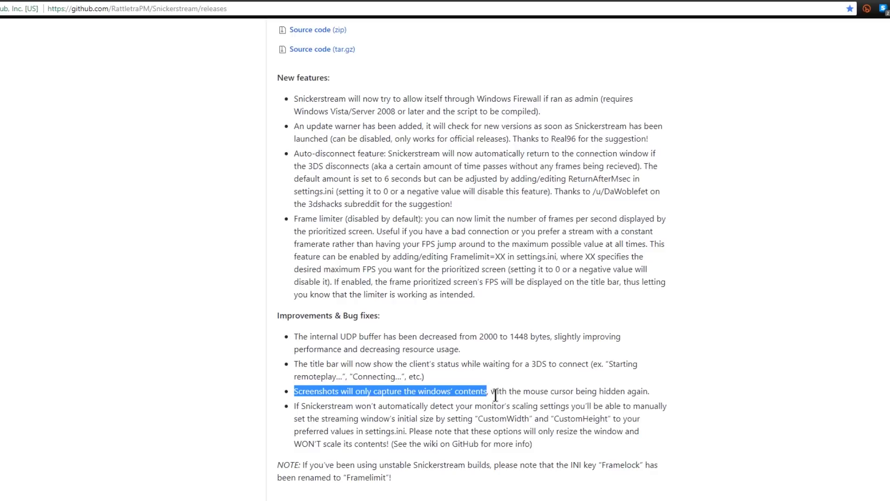
left_click_drag(491, 392, 645, 392)
left_click(640, 391)
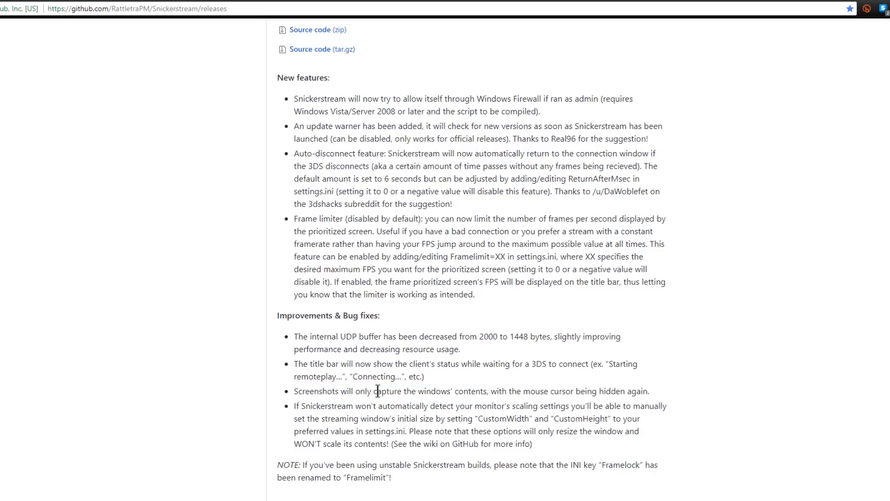
scroll(681, 383, "up", 6)
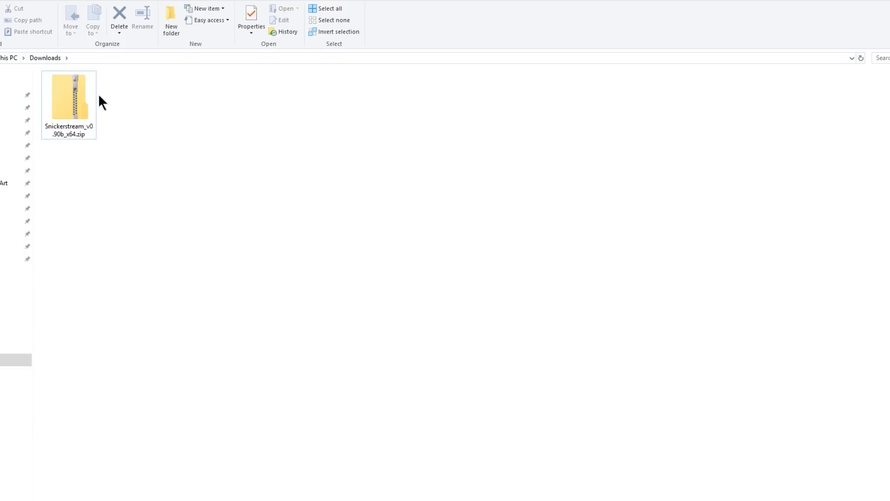
Extract Snickerstream_v0.90b_x64.zip into the Downloads folder and run Snickerstream_x64.exe once, closing its window again
right_click(74, 95)
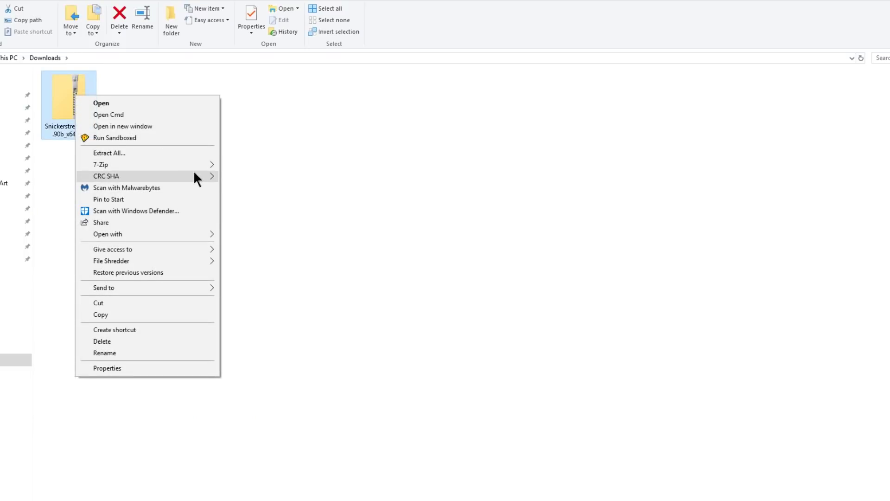
mouse_move(198, 163)
left_click(255, 199)
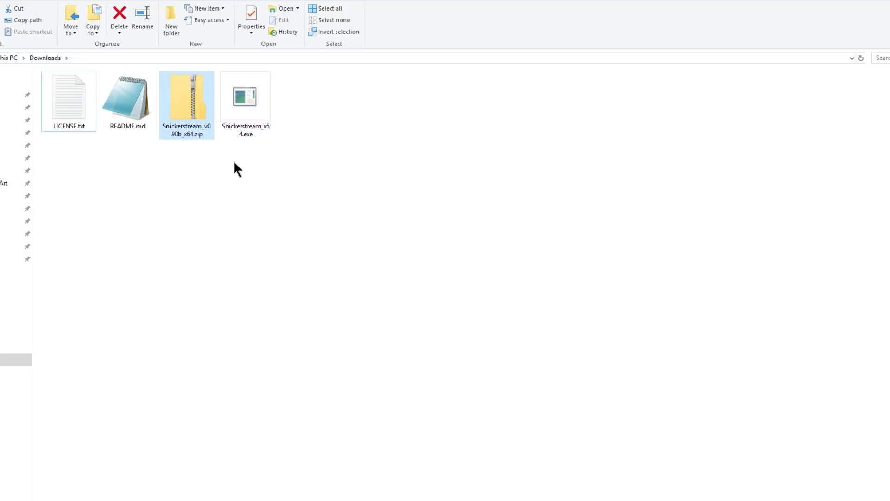
double_click(240, 111)
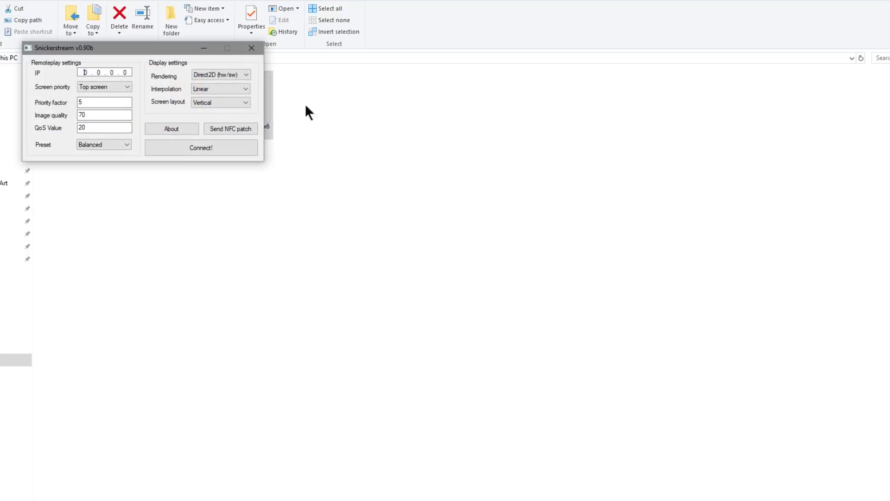
left_click(251, 47)
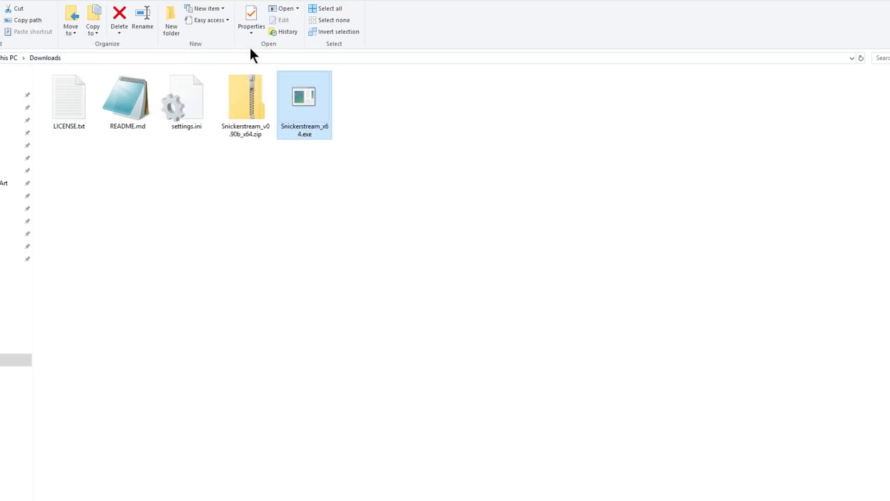
Open settings.ini from the Downloads folder in Notepad
left_click(189, 103)
right_click(188, 103)
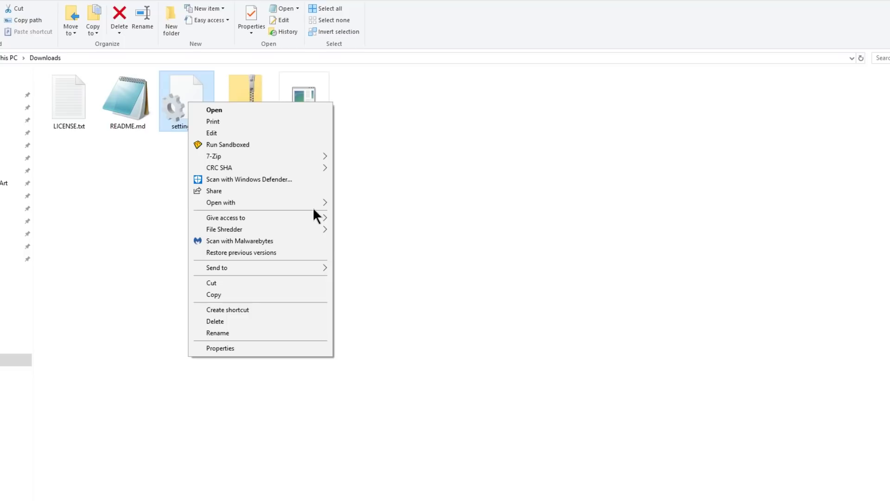
mouse_move(313, 205)
left_click(366, 206)
left_click_drag(257, 36, 511, 105)
Set IpAddr to 192.168.0.12 in settings.ini
left_click(286, 139)
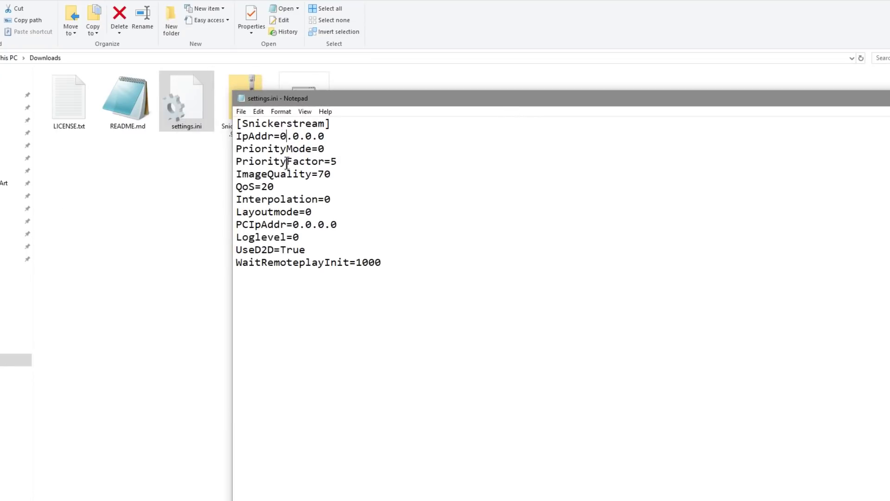
key("BackSpace")
type("192")
left_click(306, 136)
type("168")
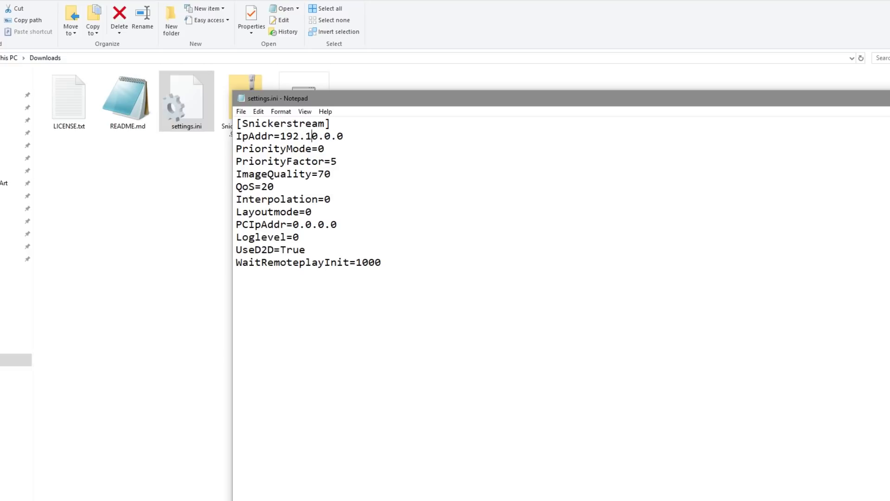
key("Delete")
left_click(351, 135)
key("BackSpace")
type("12")
Add the line Framelimit=30 at the end of settings.ini and save the file
left_click(394, 262)
key("Return")
type("Framelimi")
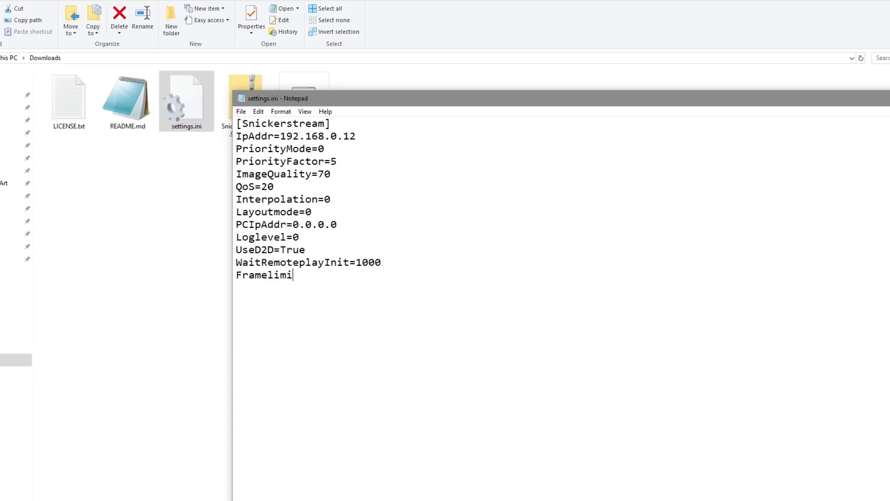
type("t=30")
left_click(241, 112)
left_click(259, 147)
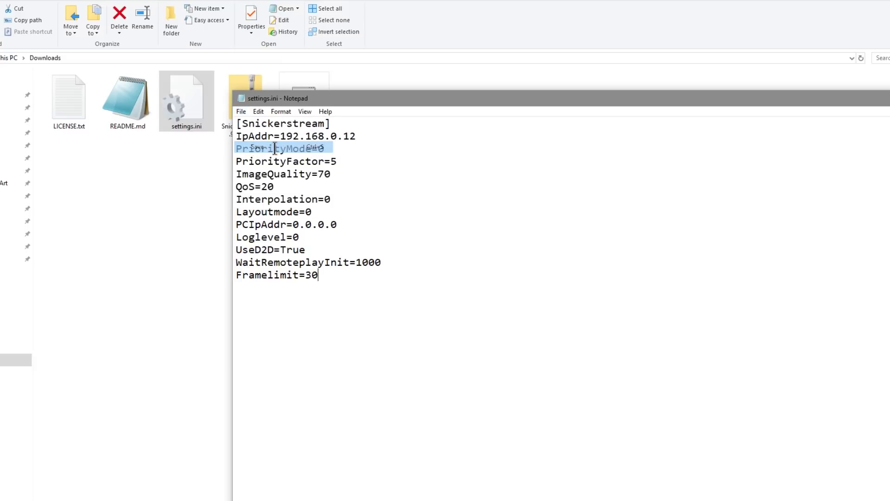
left_click_drag(886, 103, 717, 106)
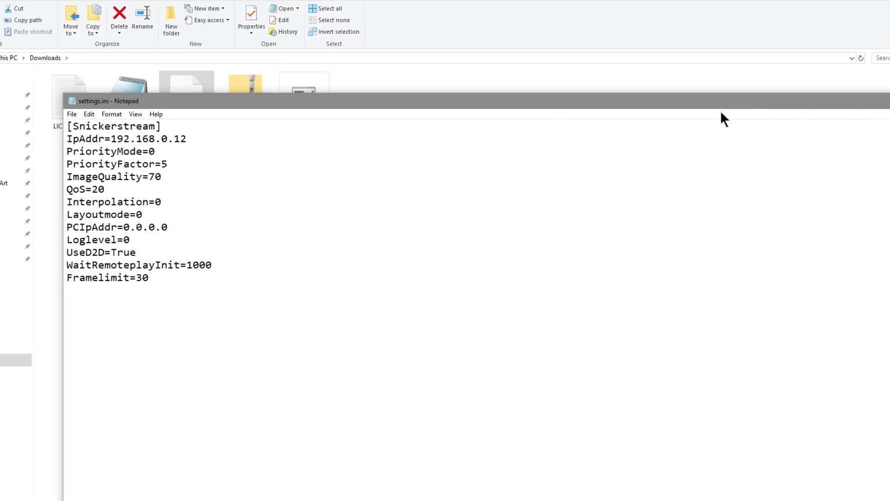
left_click_drag(801, 93, 802, 100)
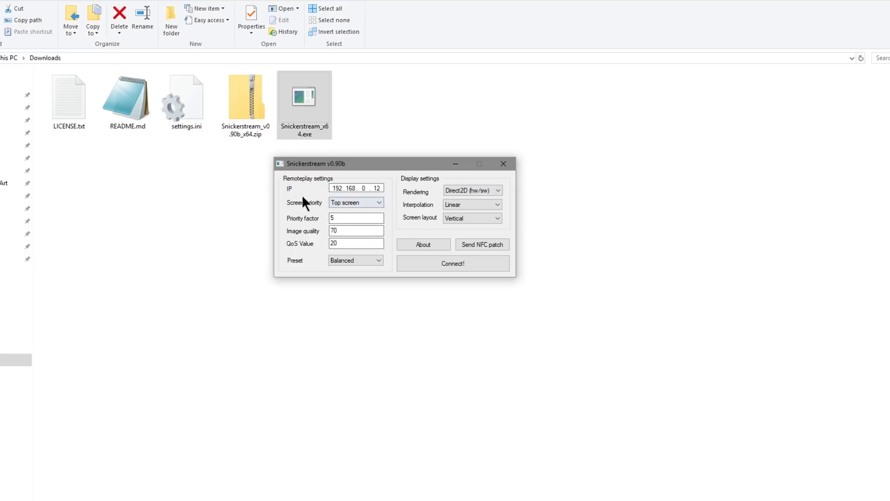
Set the screen priority to Top screen and the screen layout to Top screen only in Snickerstream
left_click(373, 204)
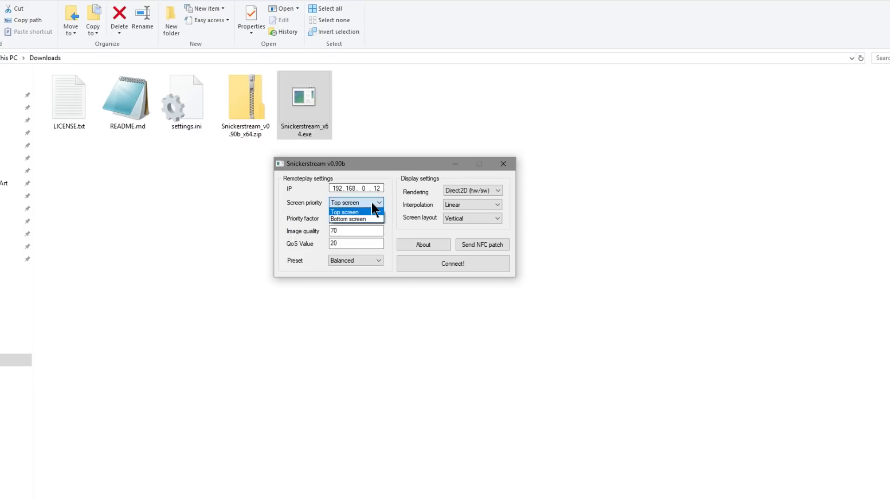
left_click(361, 211)
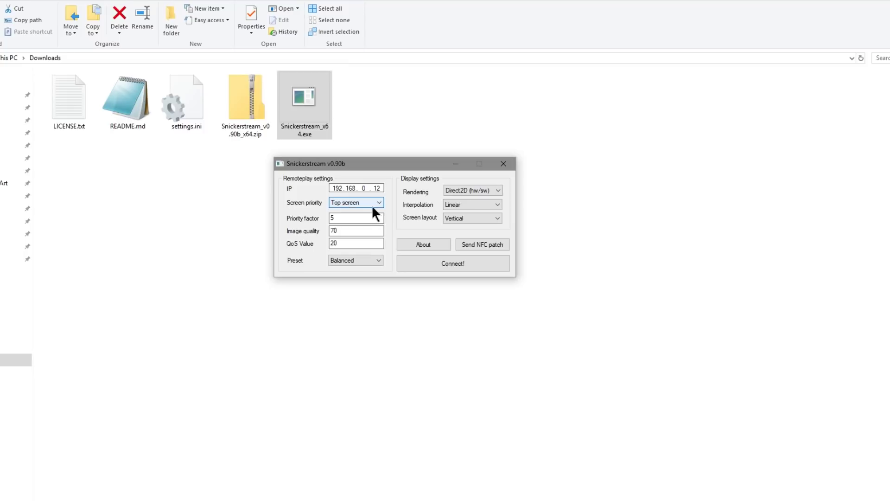
left_click(474, 220)
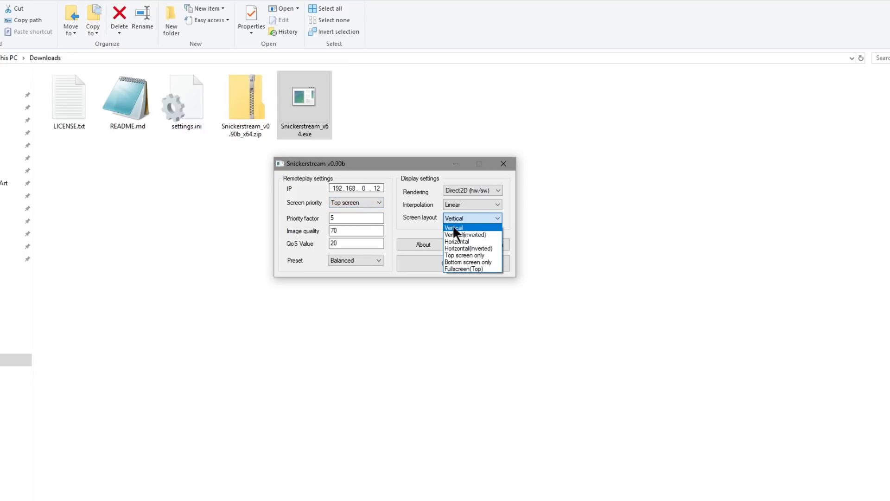
left_click(470, 255)
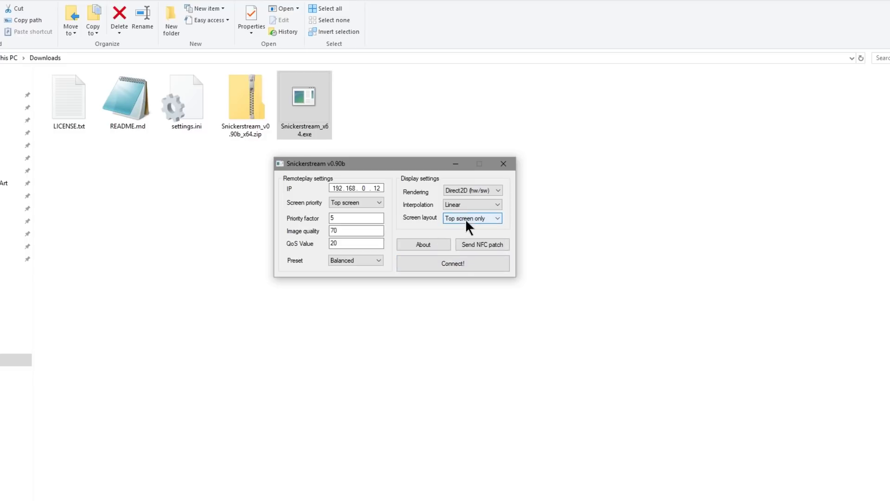
Set the priority factor to 0 and return the screen layout to Vertical
left_click_drag(353, 216, 304, 217)
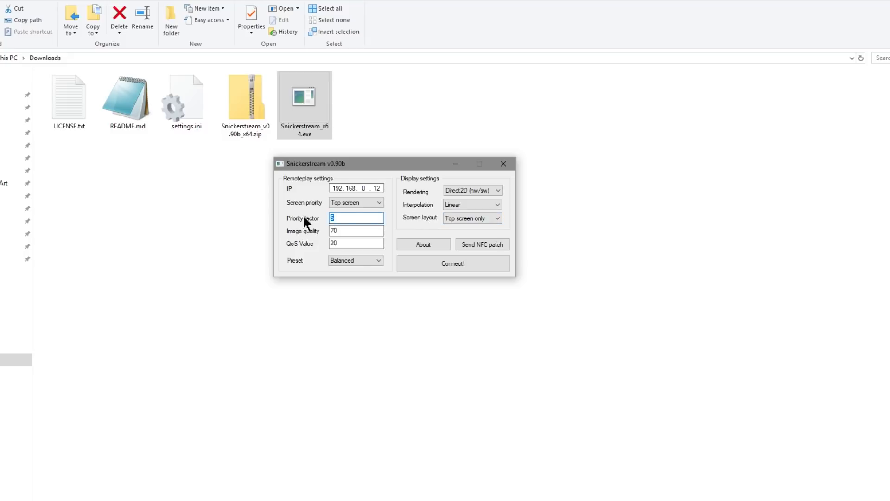
type("0")
left_click(463, 216)
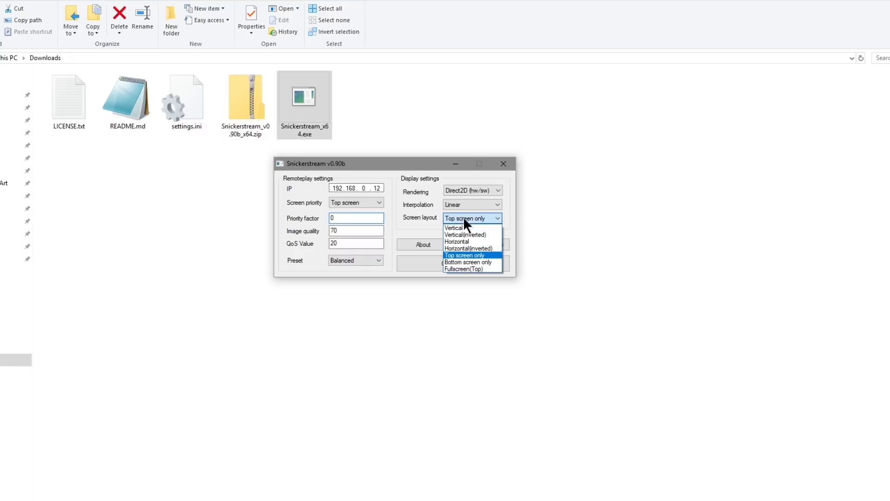
left_click(467, 229)
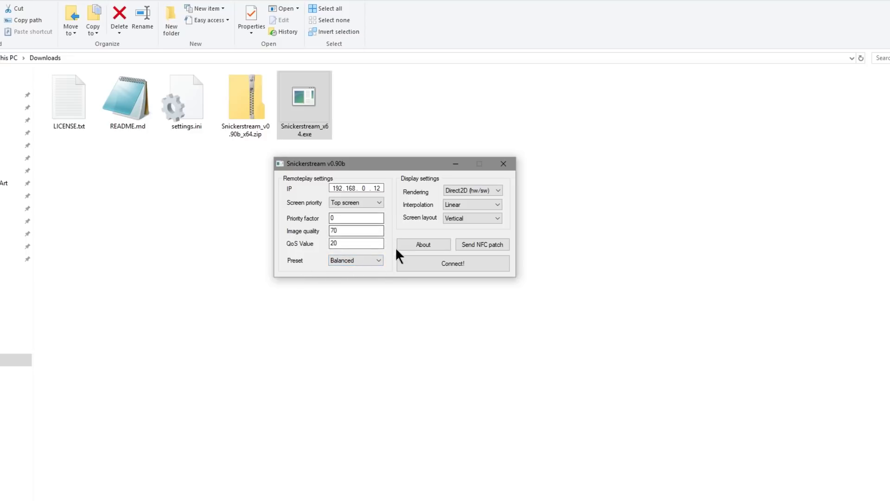
Apply the Best framerate preset and connect to the 3DS
left_click(378, 261)
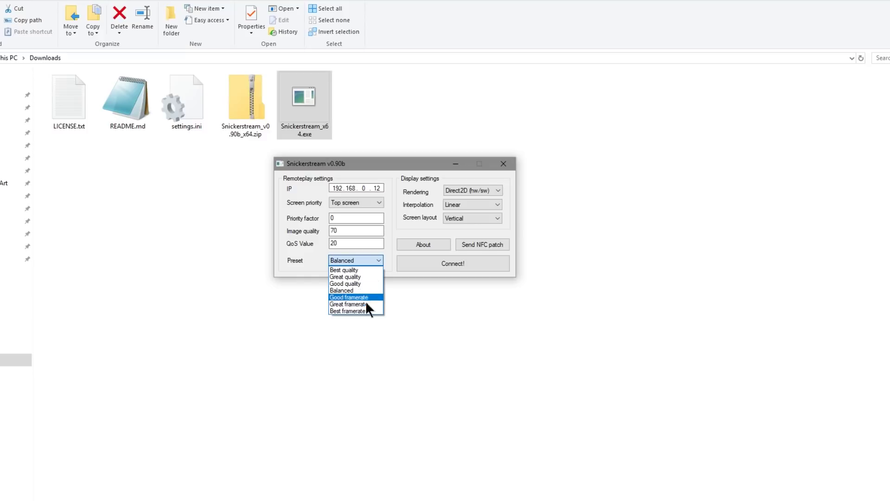
left_click(361, 311)
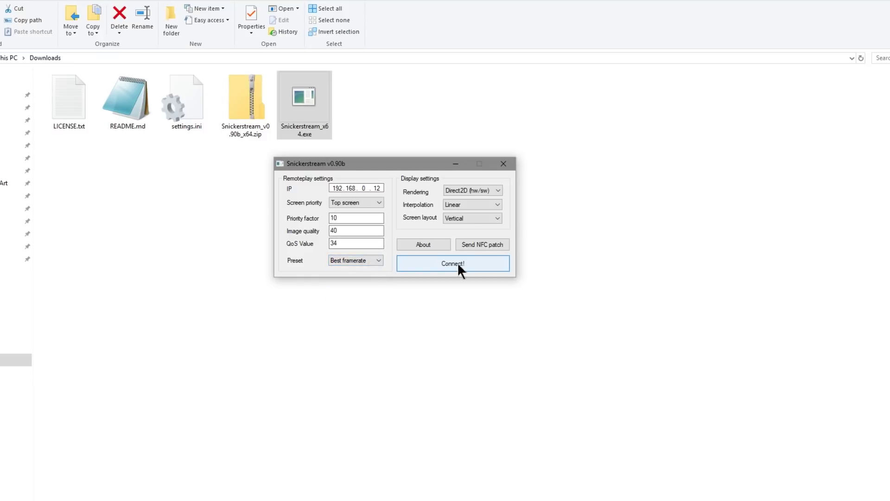
left_click(427, 262)
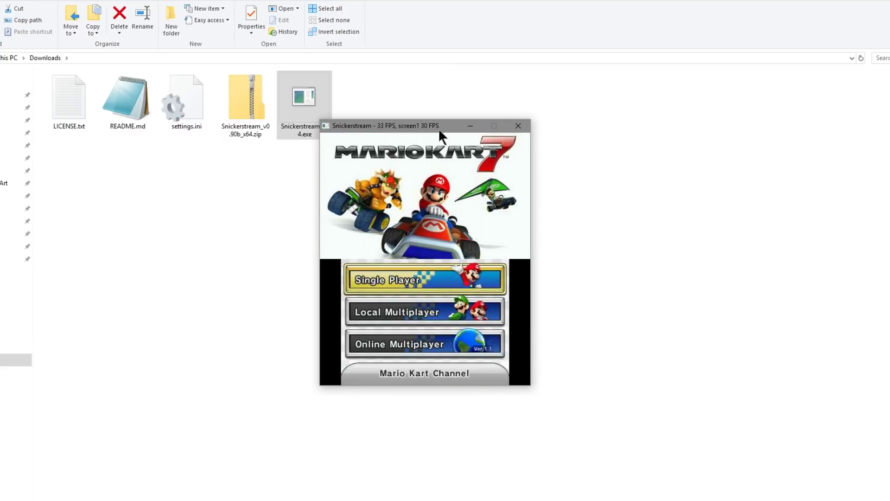
Enlarge the Snickerstream streaming window in several stages and reposition it on the desktop
scroll(438, 128, "up", 1)
scroll(438, 128, "up", 1)
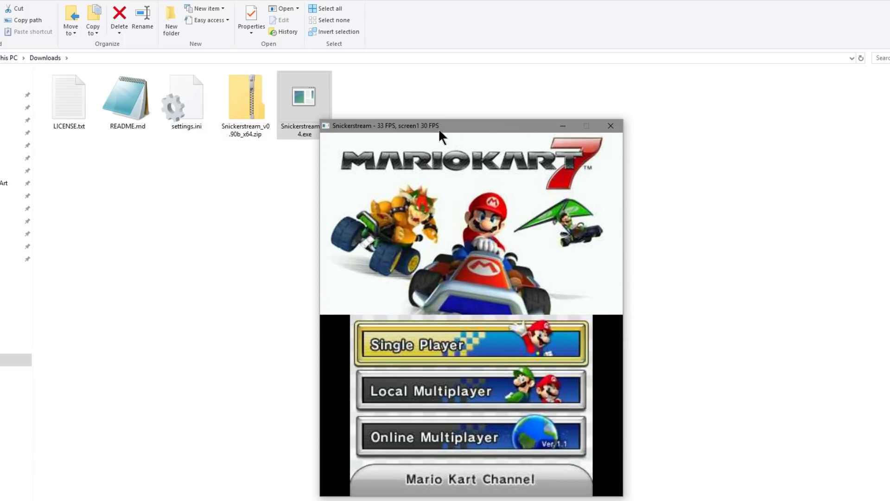
scroll(438, 128, "up", 1)
left_click_drag(439, 128, 343, 104)
scroll(346, 18, "up", 1)
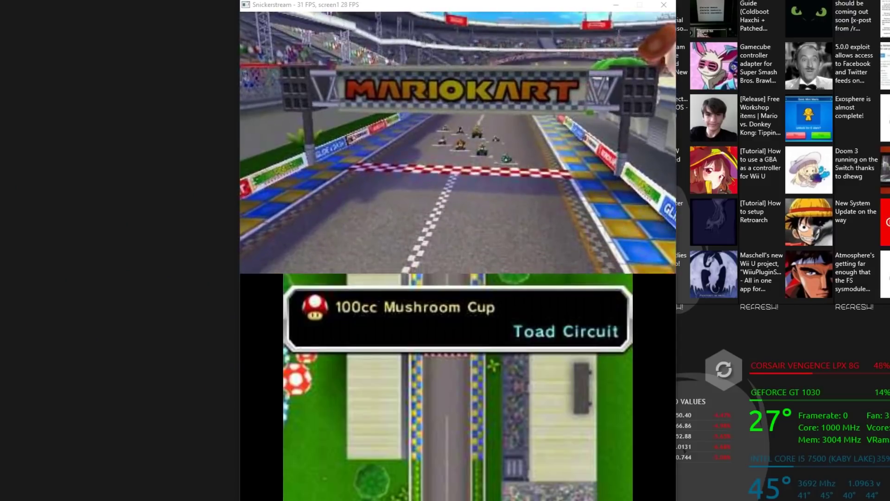